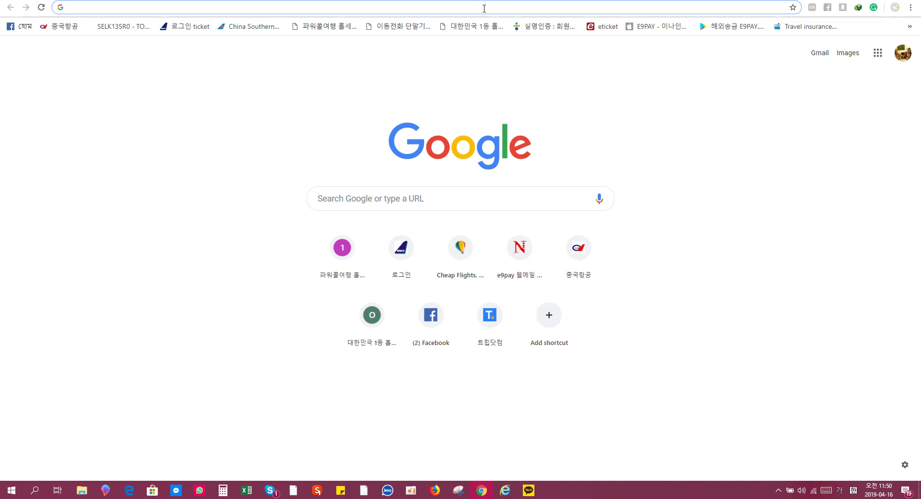
Load socinet.go.kr in Chrome by accepting the address-bar suggestion
type("ㄴ")
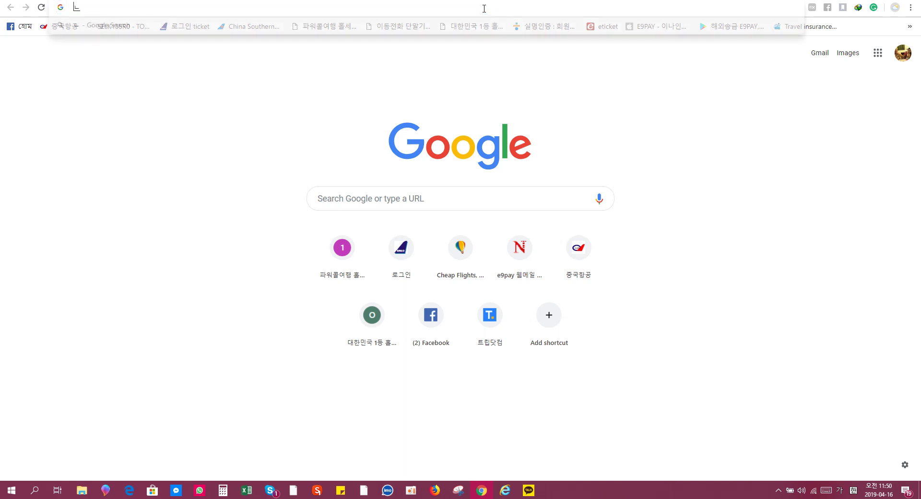
key("BackSpace")
key("Hangul")
type("socinet.go.kr")
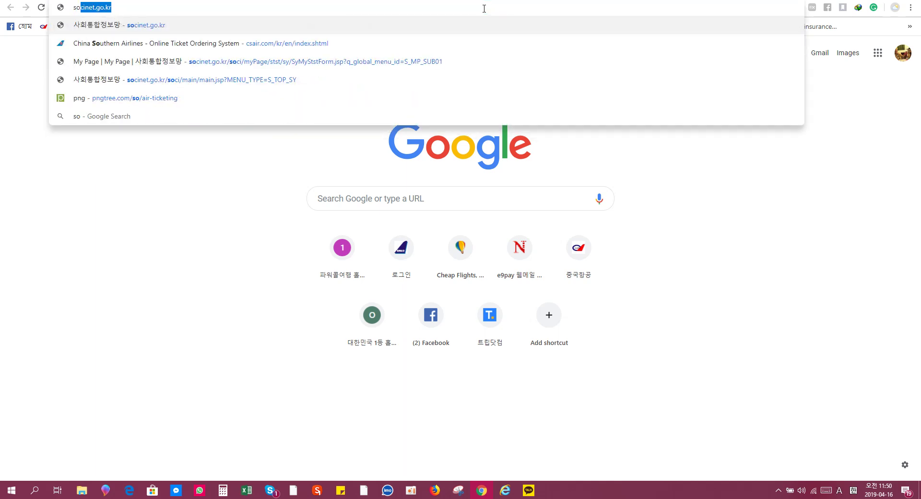
key("Return")
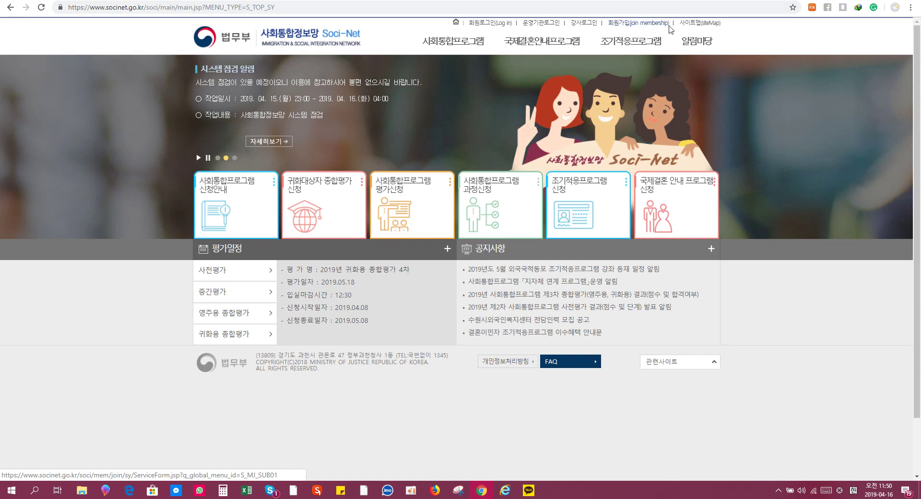
Start 회원가입 and agree to the terms of use, privacy policy and personal-information collection terms
left_click(651, 30)
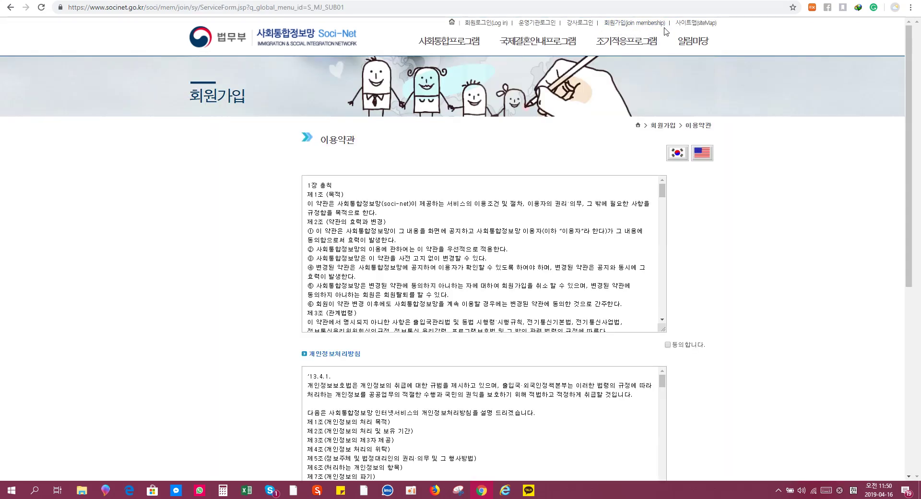
left_click_drag(668, 25, 611, 35)
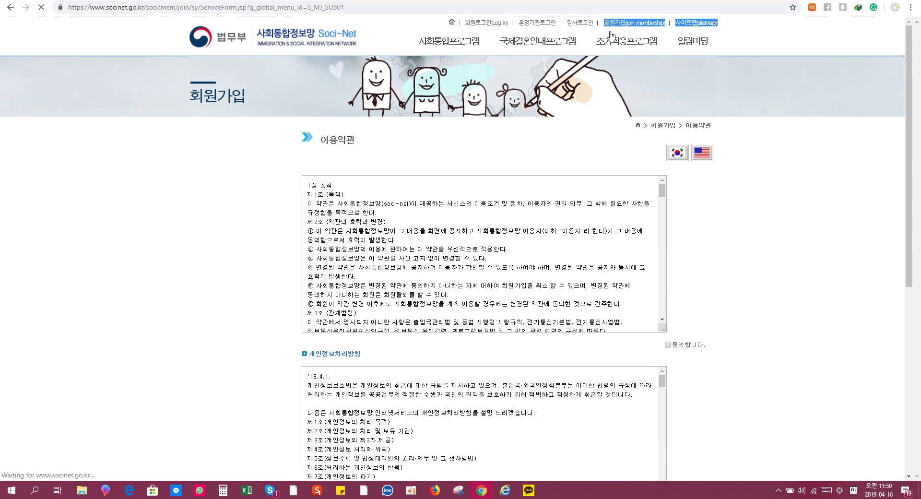
scroll(798, 166, "down", 3)
left_click(668, 201)
scroll(691, 214, "down", 3)
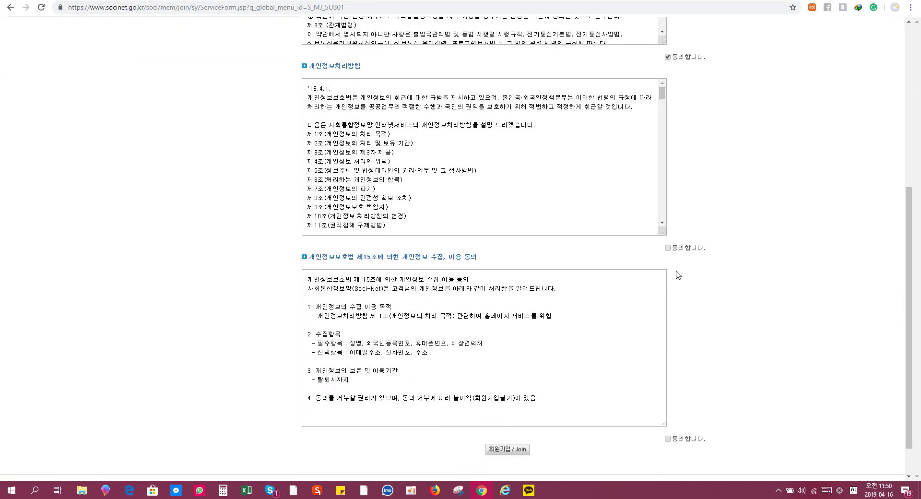
left_click(668, 247)
scroll(672, 268, "down", 1)
left_click(668, 397)
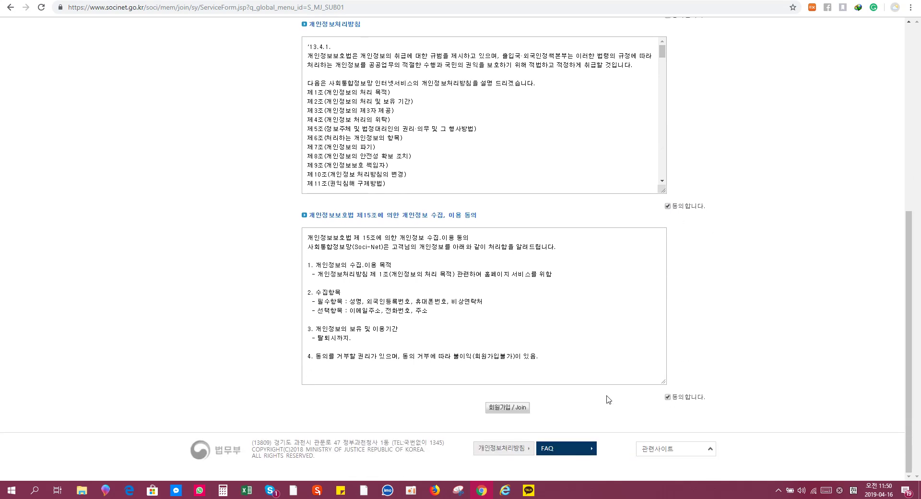
left_click(509, 411)
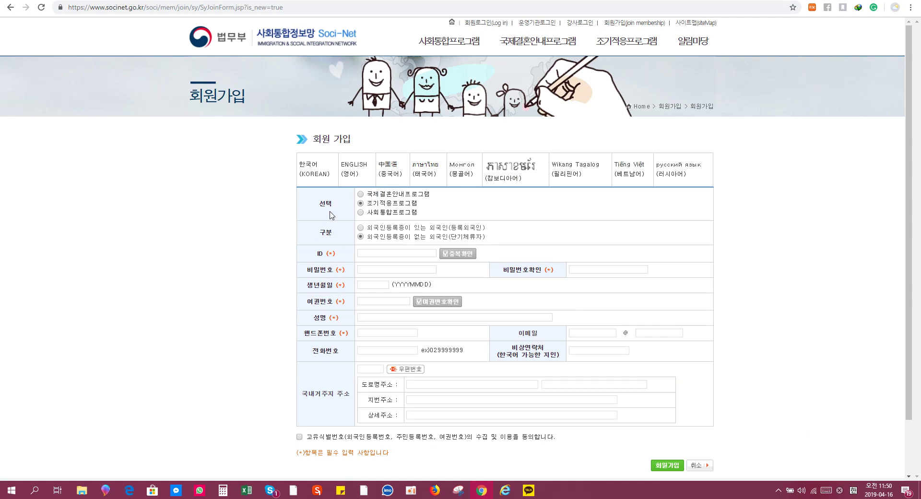
Choose 사회통합프로그램 as the program under 선택 on the registration form
left_click_drag(299, 194, 338, 212)
left_click(361, 213)
scroll(495, 213, "down", 1)
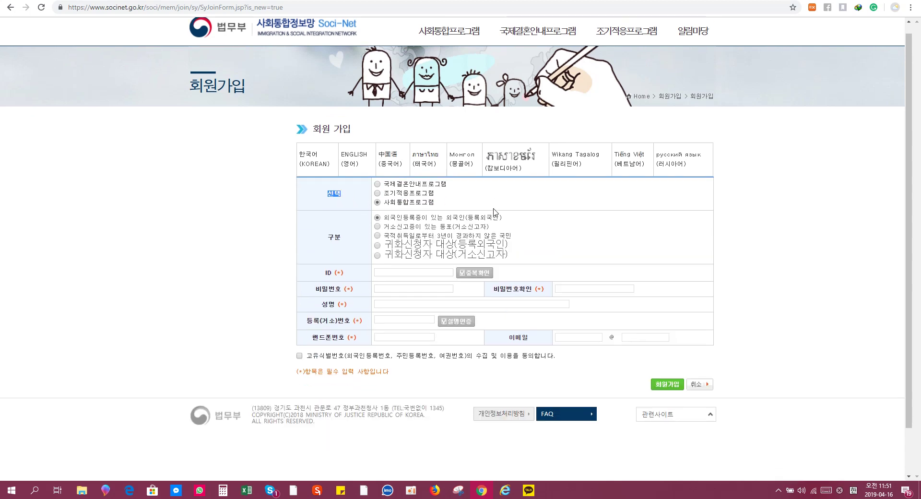
left_click_drag(327, 199, 333, 199)
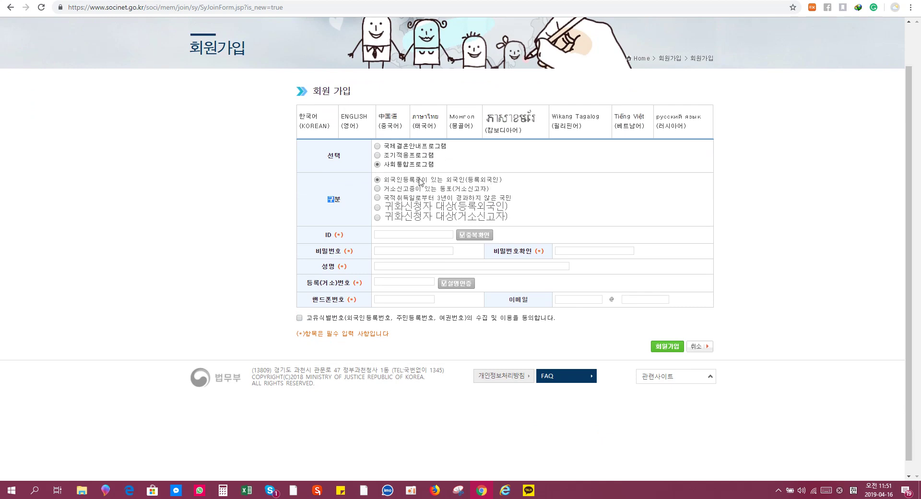
left_click(413, 234)
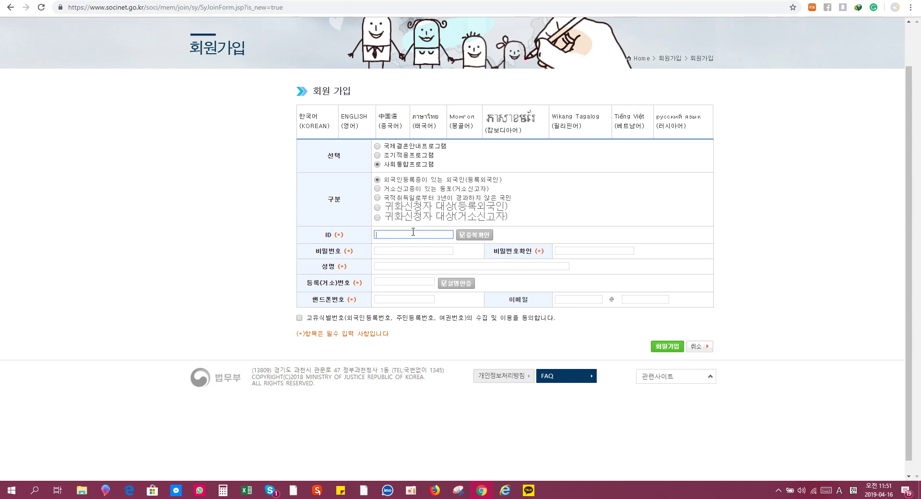
Enter the chosen user ID and confirm it is available with 중복확인
left_click(470, 234)
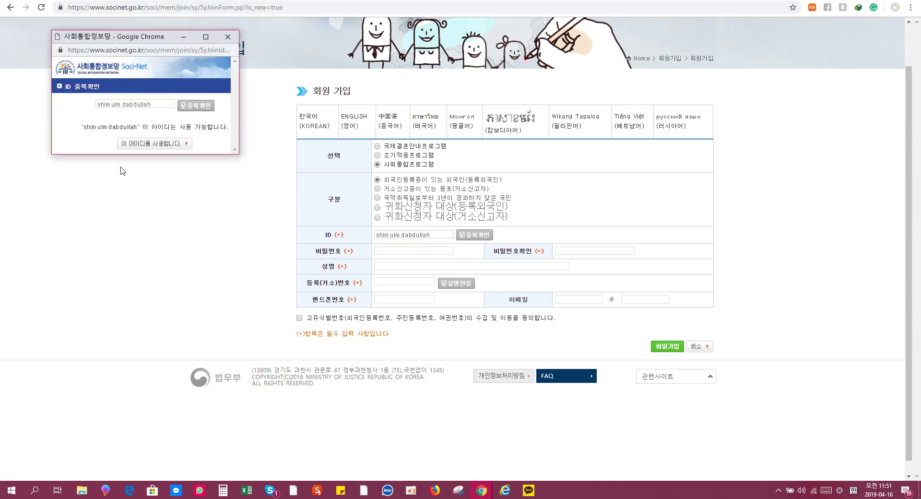
left_click_drag(157, 105, 93, 108)
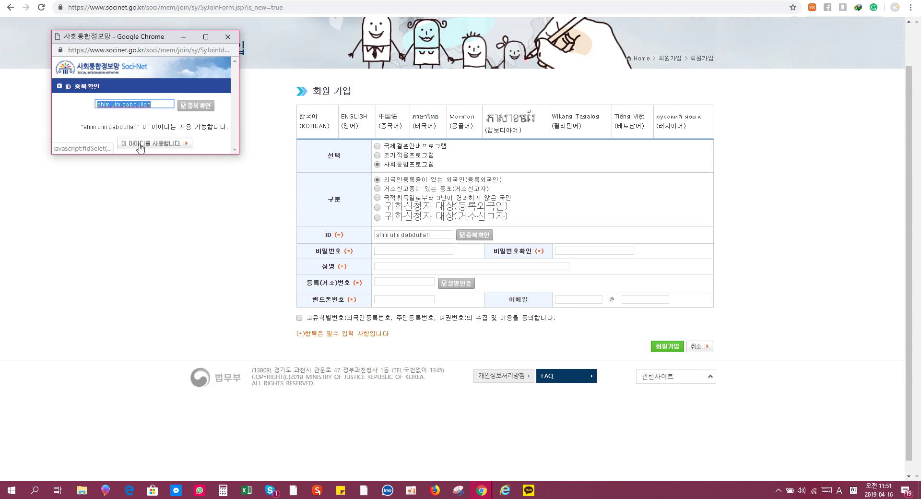
left_click_drag(80, 127, 227, 127)
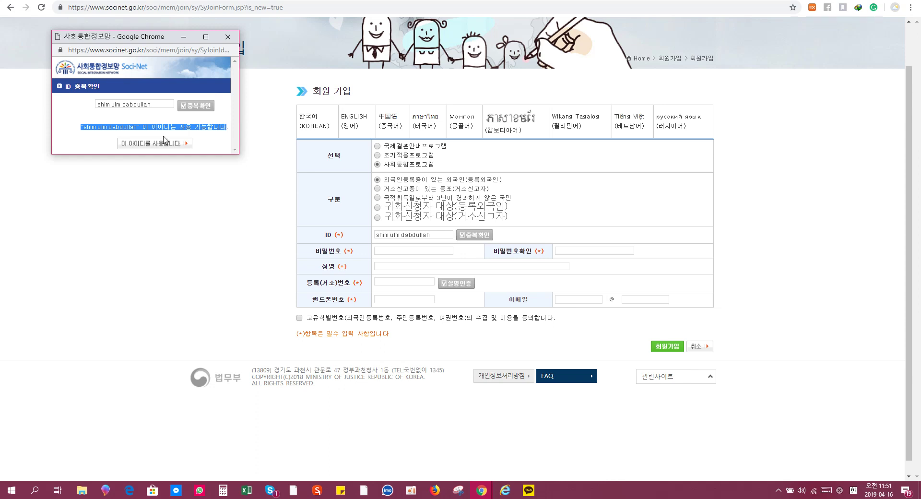
left_click(161, 145)
left_click(427, 251)
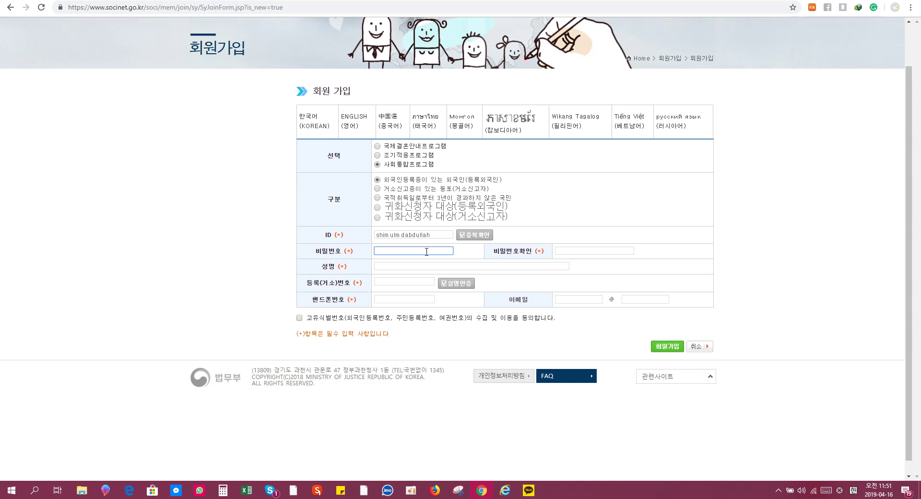
Enter and confirm the account password, then fill in the applicant's full name
type("•")
key("Tab")
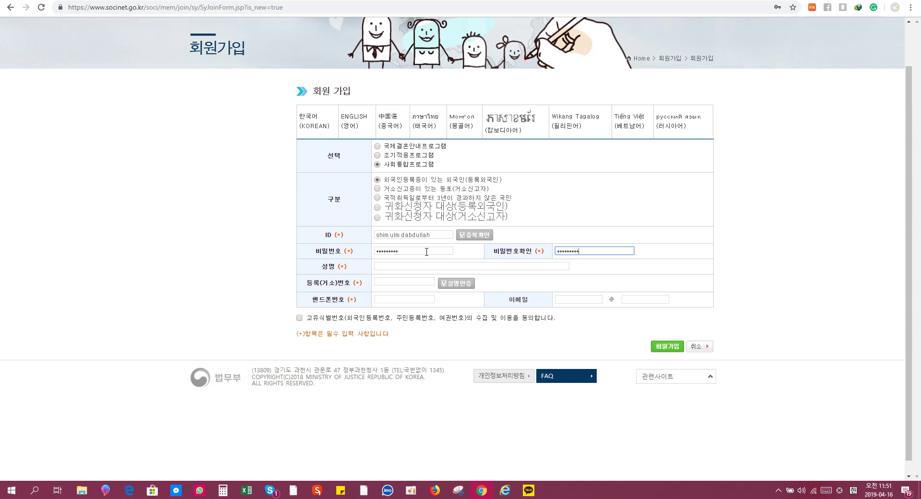
left_click(417, 267)
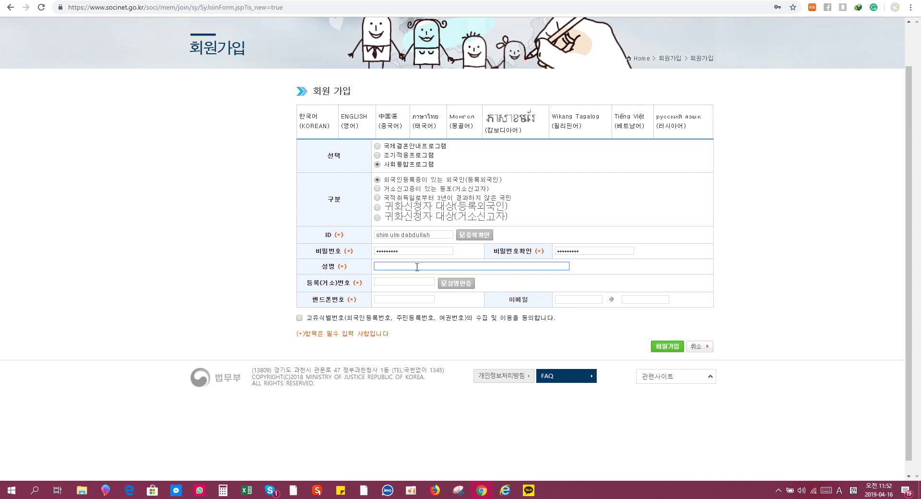
left_click(419, 281)
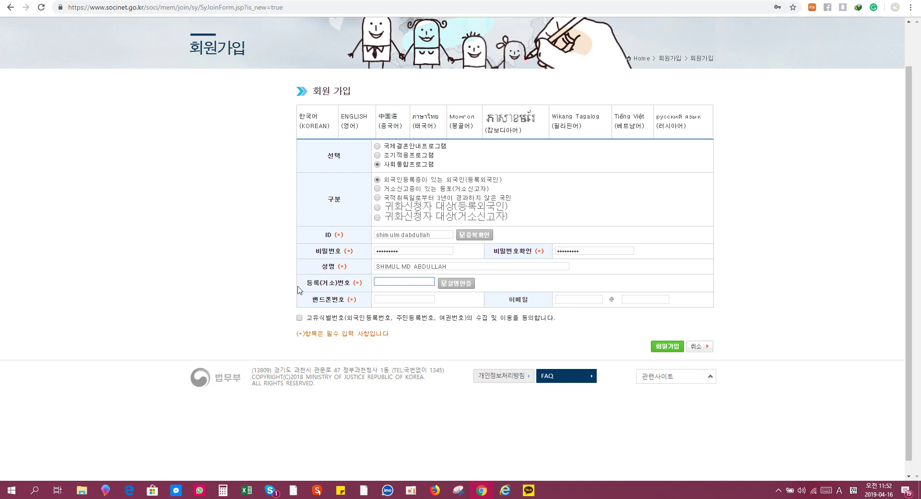
left_click_drag(303, 283, 354, 282)
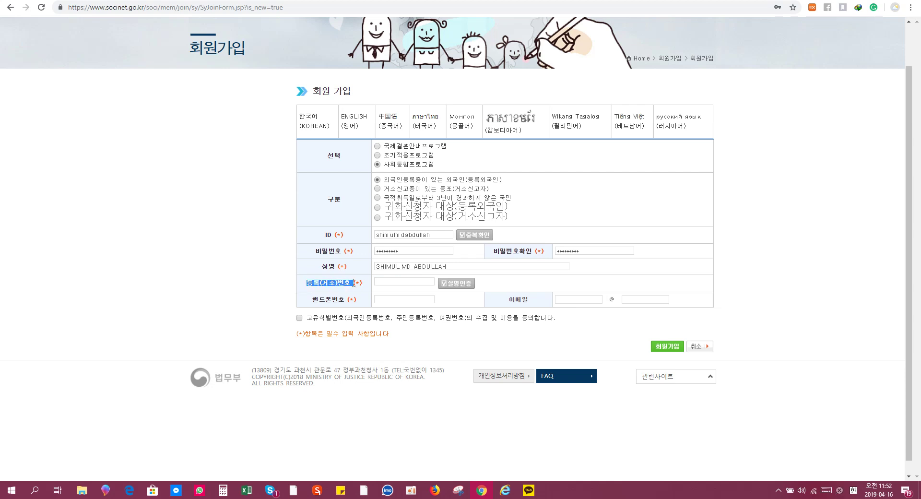
Enter the applicant's registration number and pass 실명인증 real-name verification
left_click(362, 283)
left_click_drag(359, 282, 354, 281)
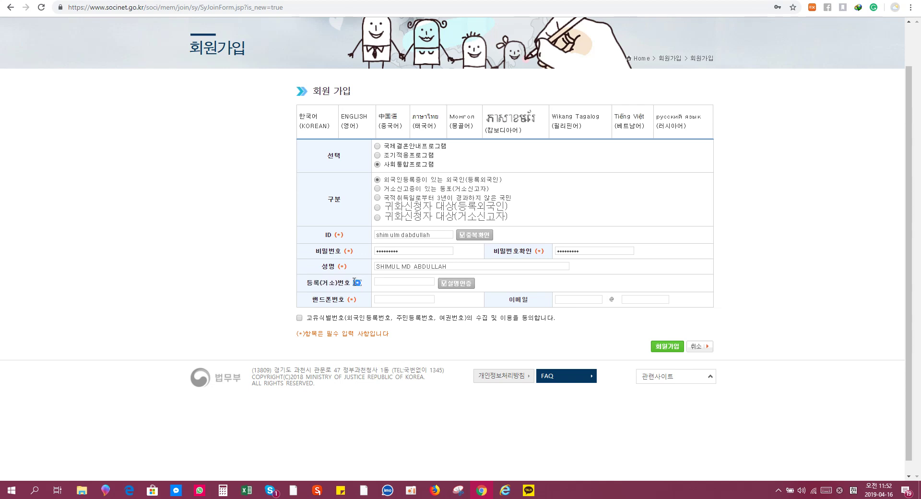
left_click(389, 283)
left_click(456, 284)
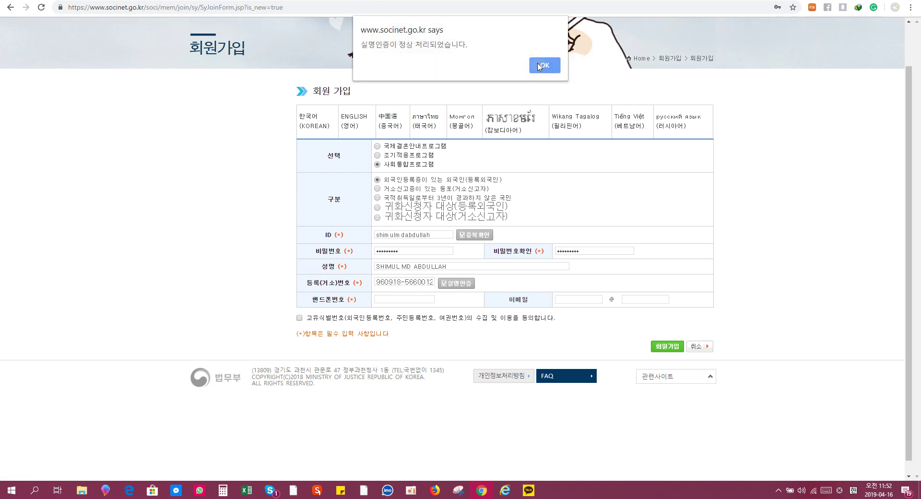
left_click(538, 66)
left_click(416, 301)
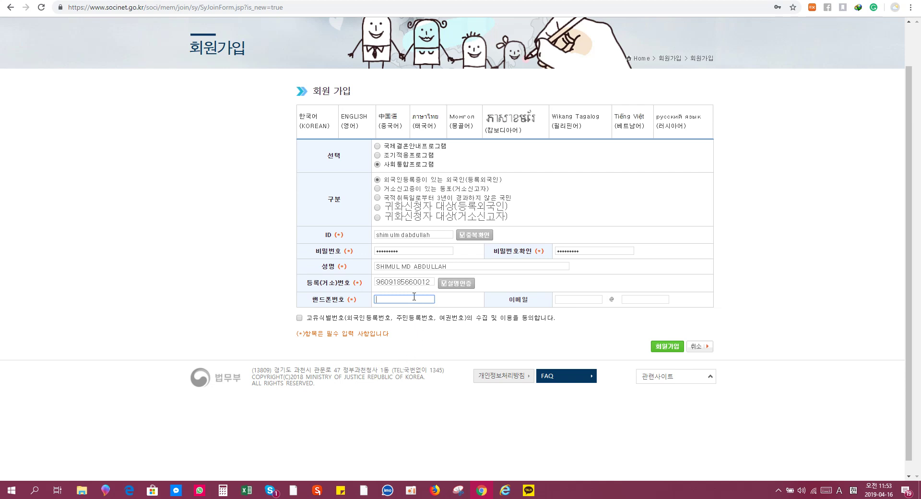
Start the mobile number with 010 and tick the identification-number collection consent
type("010")
left_click(299, 318)
double_click(405, 301)
left_click(406, 303)
left_click(566, 301)
Copy the applicant's e-mail address from the Facebook Messenger chat and return to the form
key("ctrl+Tab")
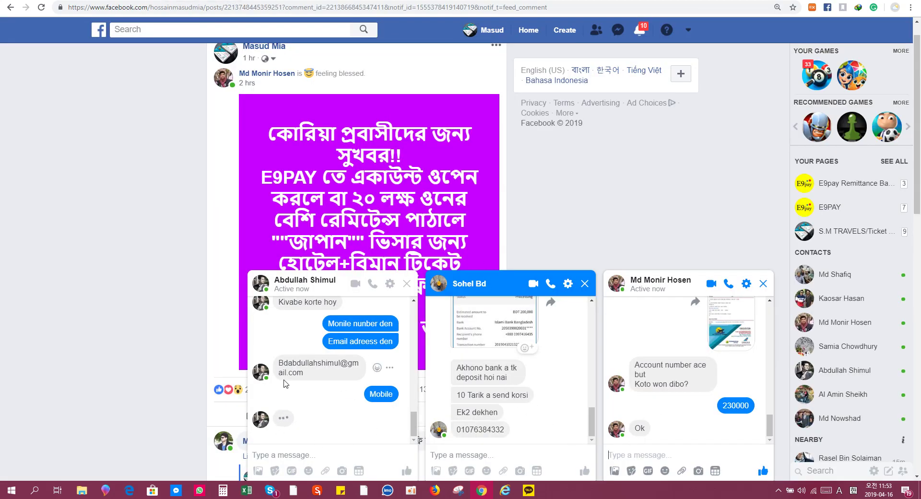
left_click_drag(281, 362, 359, 373)
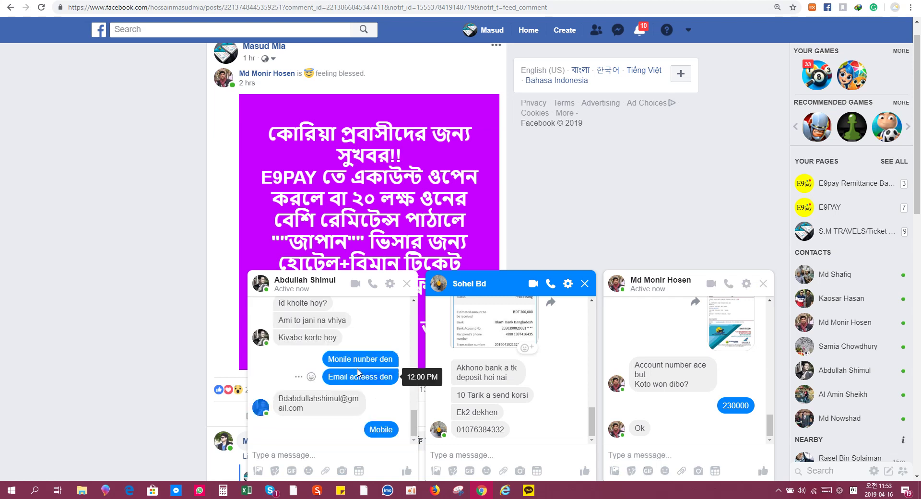
left_click_drag(279, 399, 332, 412)
key("ctrl+c")
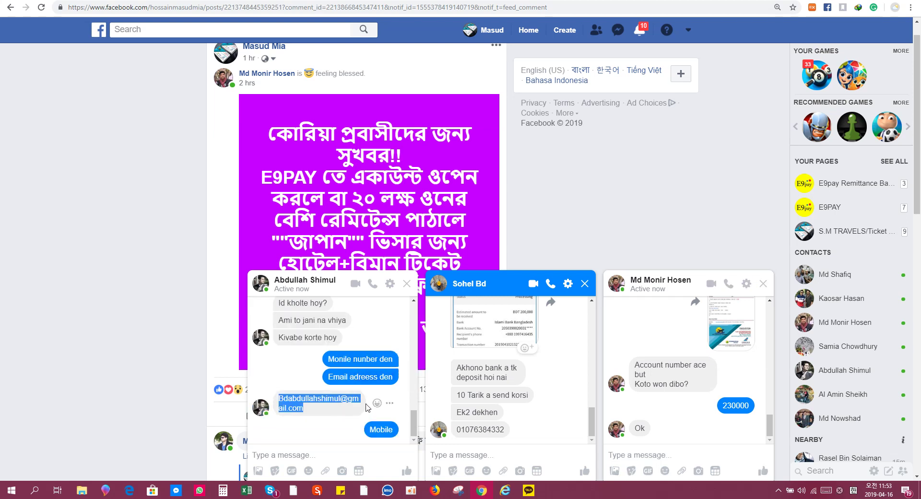
key("alt+Tab")
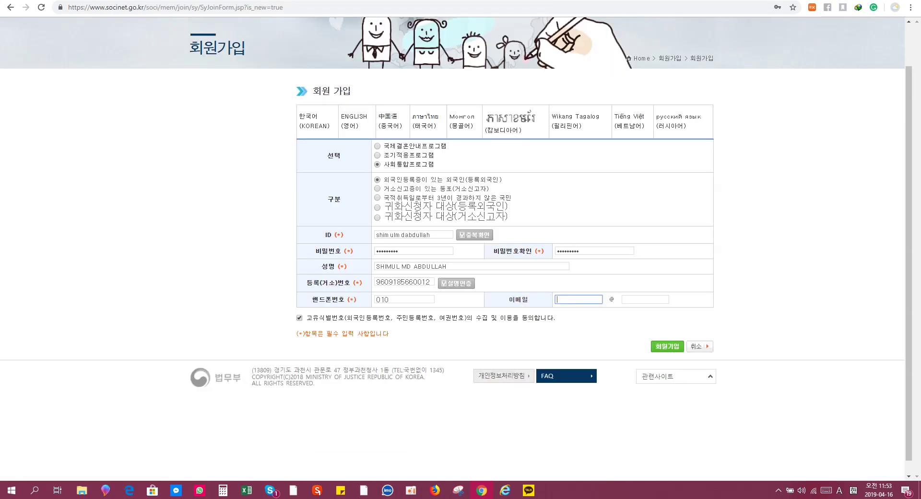
Fill the e-mail user name from the pasted address and gmail.com as the domain
left_click(566, 299)
key("ctrl+v")
key("BackSpace")
key("BackSpace")
key("BackSpace")
key("BackSpace")
key("BackSpace")
key("BackSpace")
key("BackSpace")
key("BackSpace")
key("BackSpace")
key("BackSpace")
key("BackSpace")
type("l@")
key("BackSpace")
type("anail.com")
key("BackSpace")
key("BackSpace")
key("BackSpace")
key("BackSpace")
key("BackSpace")
key("BackSpace")
key("BackSpace")
key("BackSpace")
key("BackSpace")
left_click(641, 301)
type("gmail")
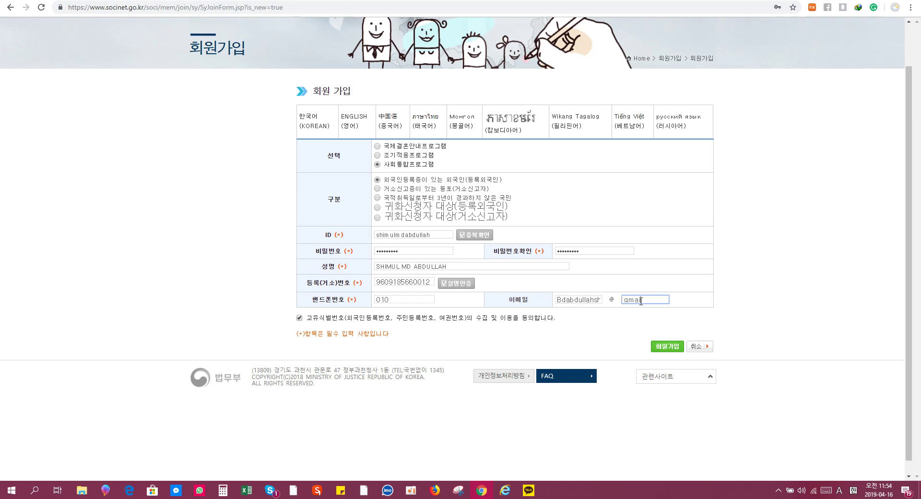
type(".com")
Enter the full mobile phone number and submit the form with 회원가입
double_click(419, 298)
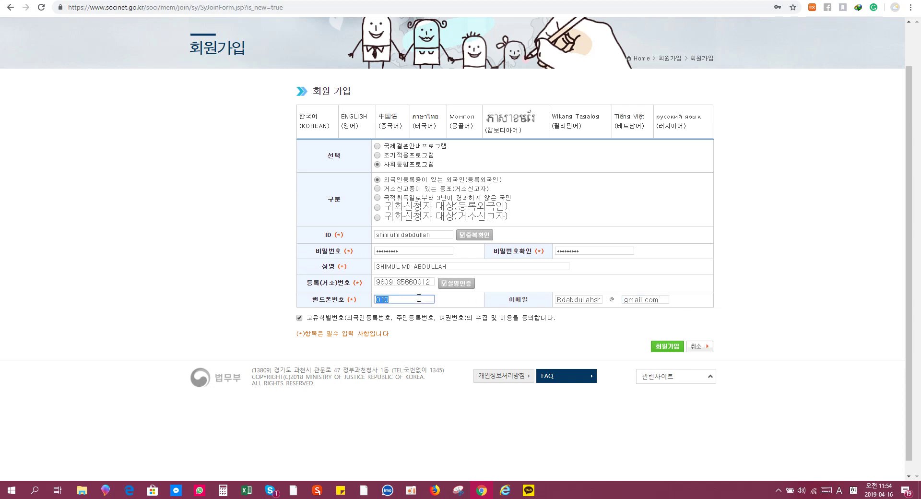
left_click(653, 348)
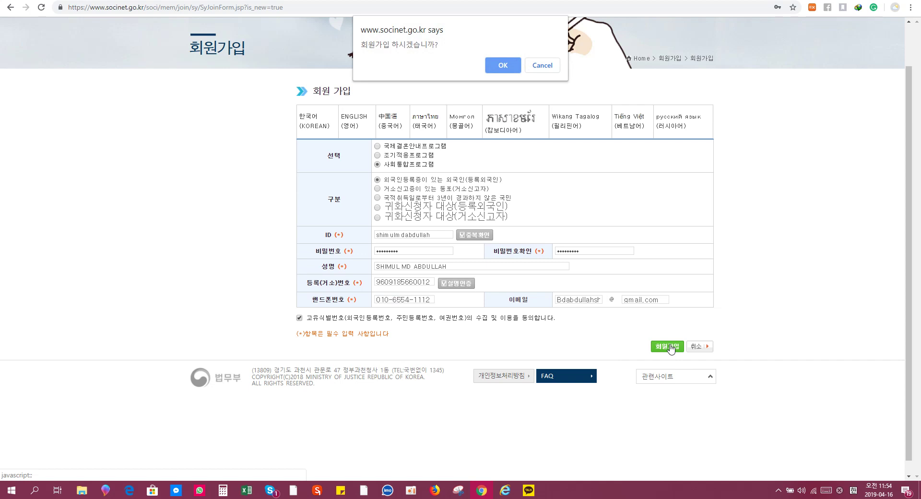
Confirm the sign-up, acknowledge the completion message, and go to the 회원로그인 login page
left_click(512, 68)
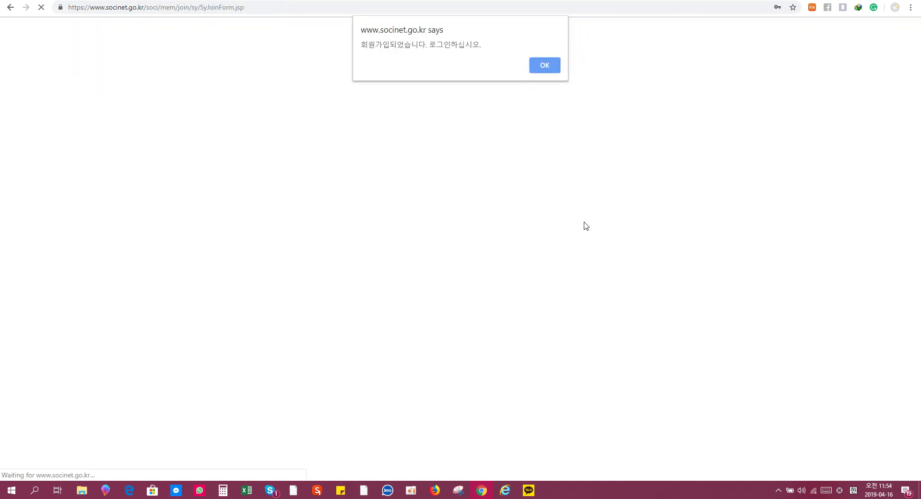
left_click(555, 69)
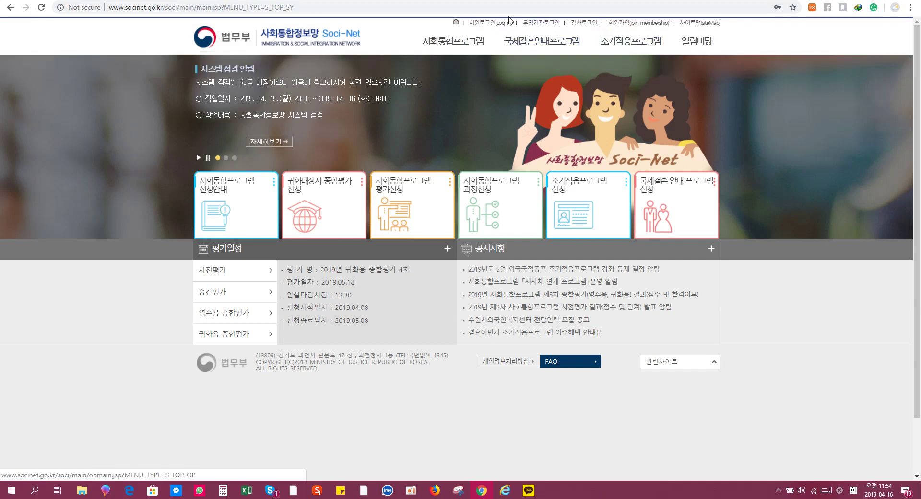
left_click(501, 23)
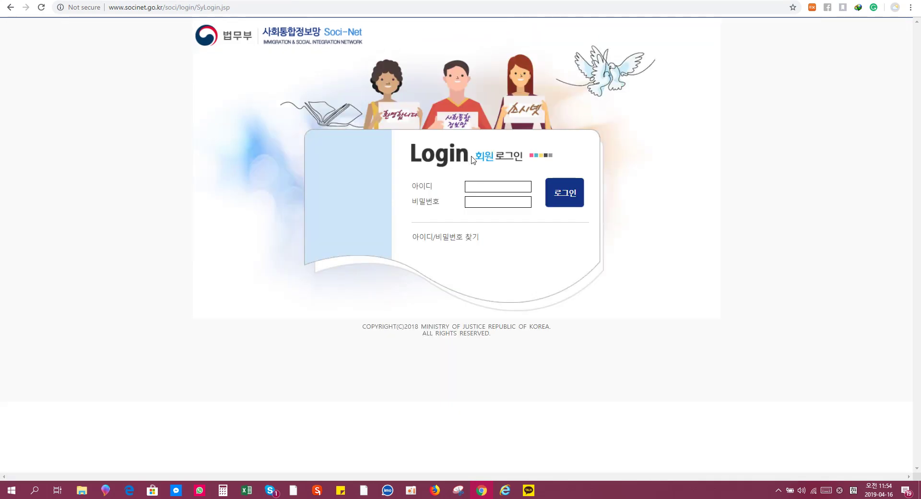
left_click(494, 186)
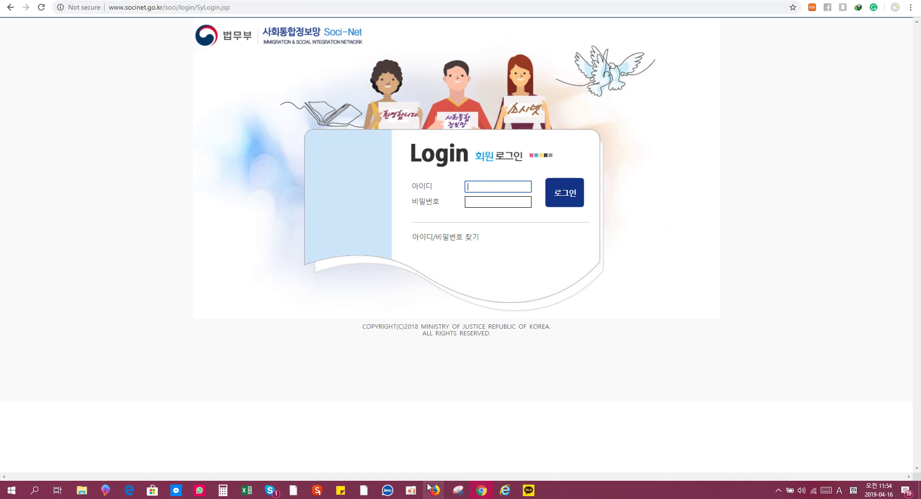
left_click(413, 493)
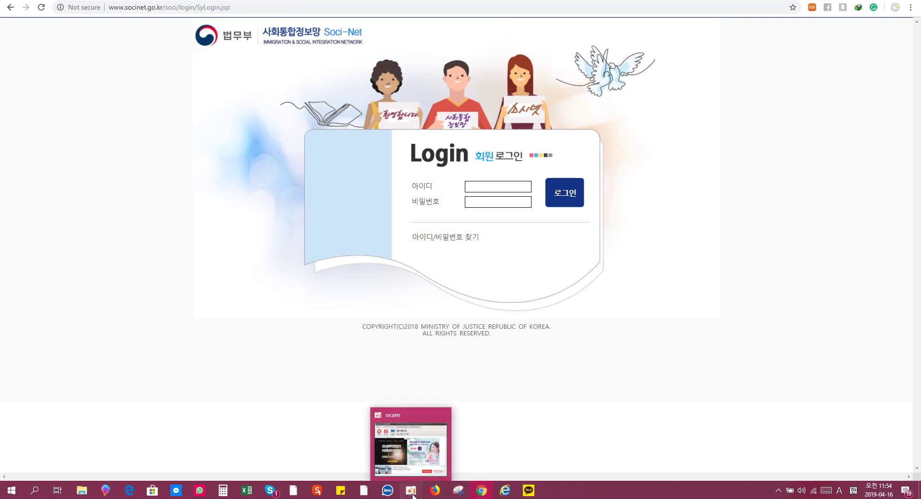